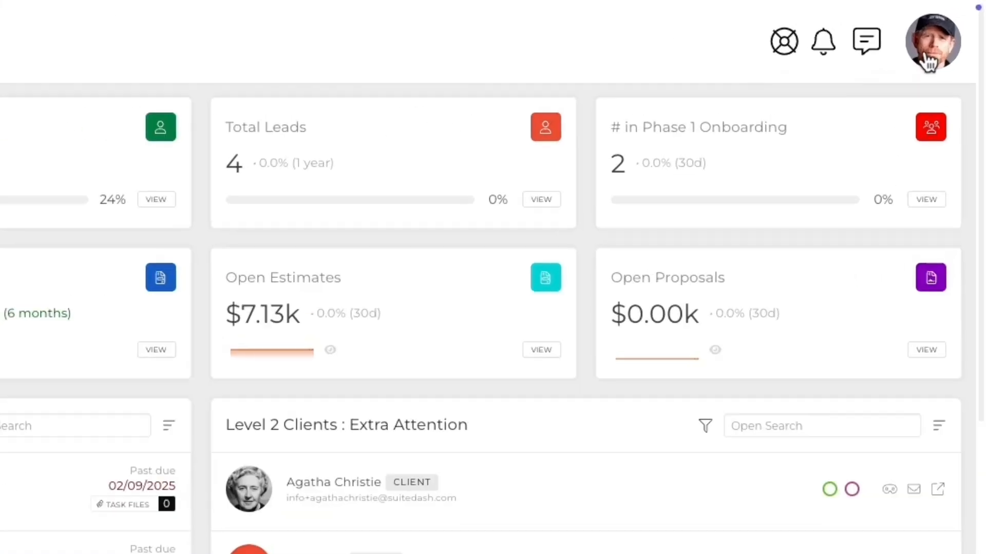
- Open the UID settings in the custom content settings and activate custom UIDs
{"action": "left_click", "coordinate": [928, 62]}
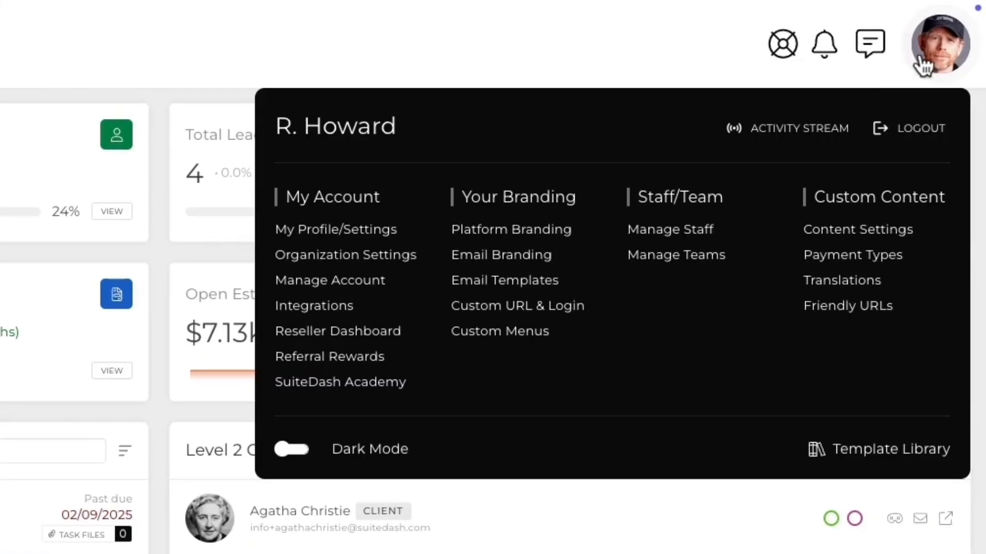
{"action": "left_click", "coordinate": [848, 229]}
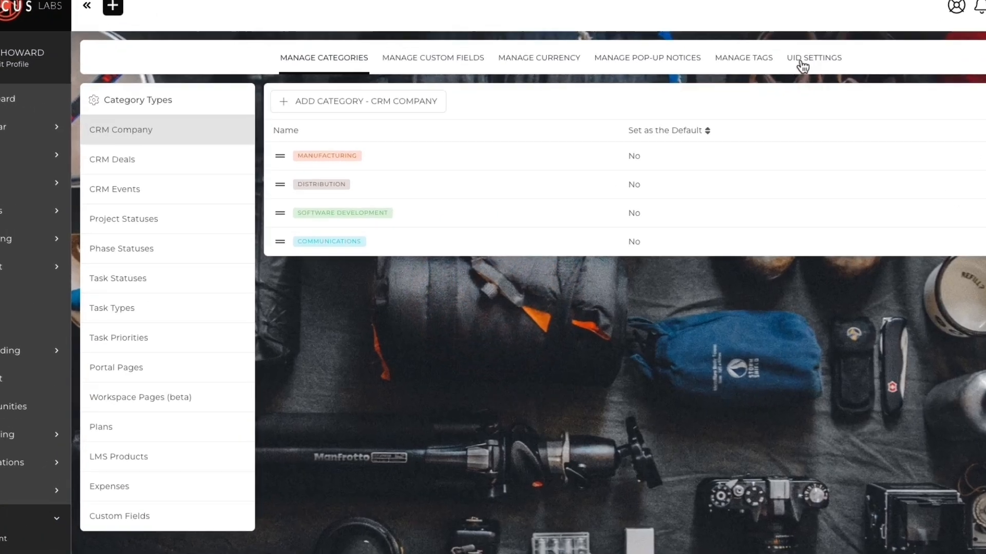
{"action": "left_click", "coordinate": [760, 72]}
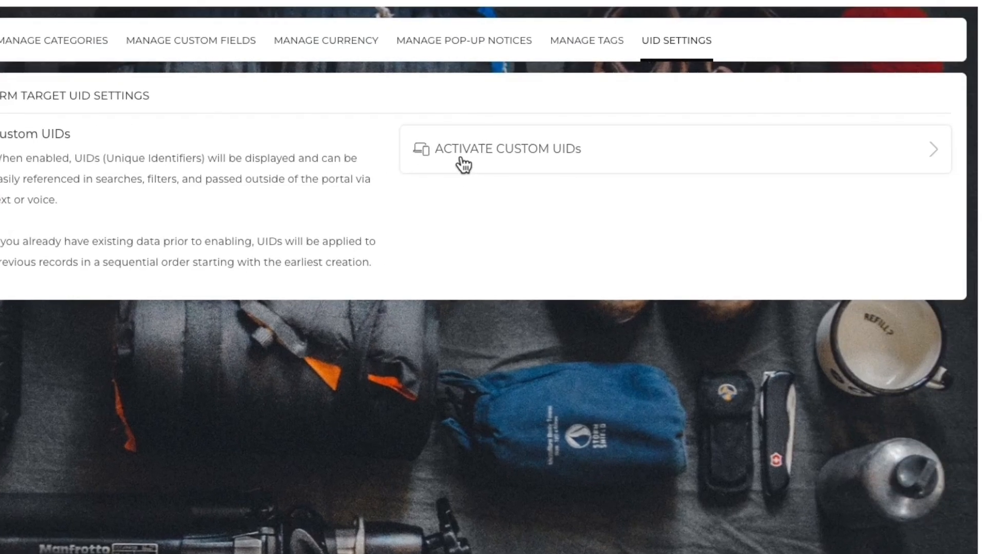
{"action": "left_click", "coordinate": [672, 154]}
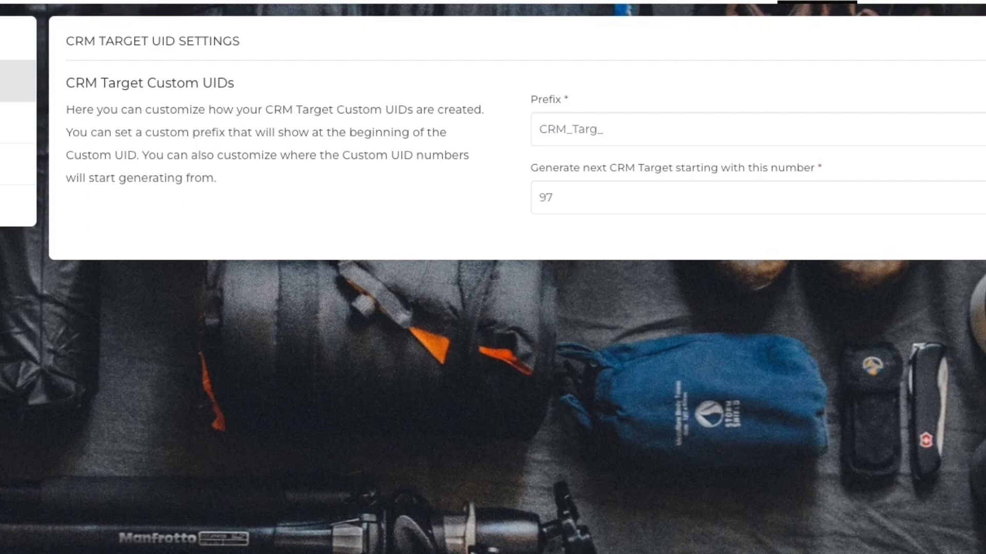
- Review the custom UID prefix and starting number settings for Staff, Projects and Work Requests
{"action": "left_click", "coordinate": [3, 123]}
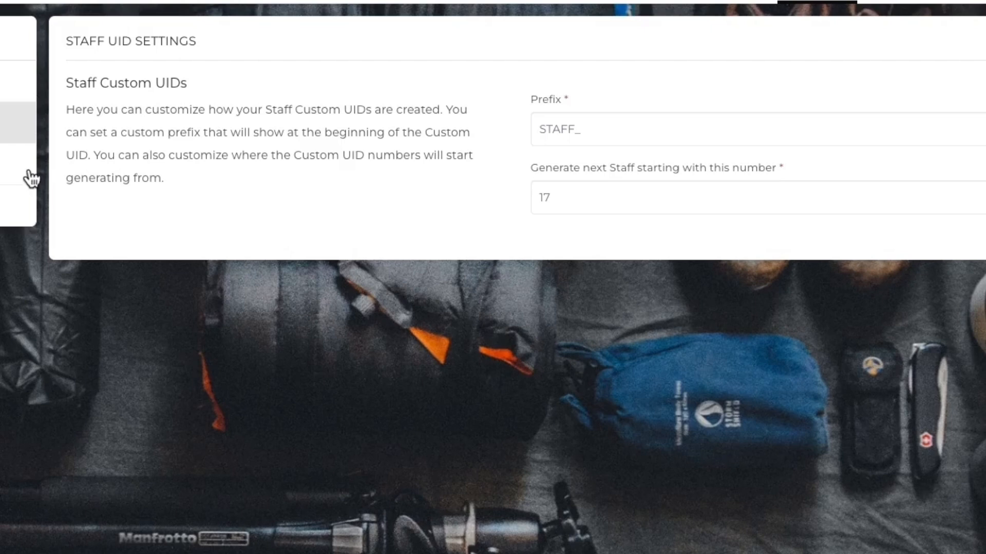
{"action": "left_click", "coordinate": [4, 164]}
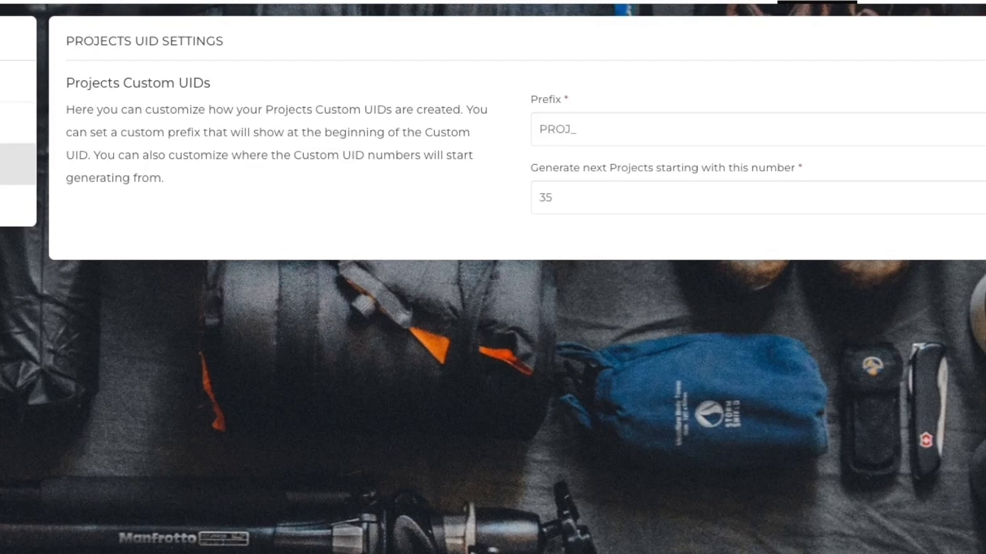
{"action": "left_click", "coordinate": [4, 206]}
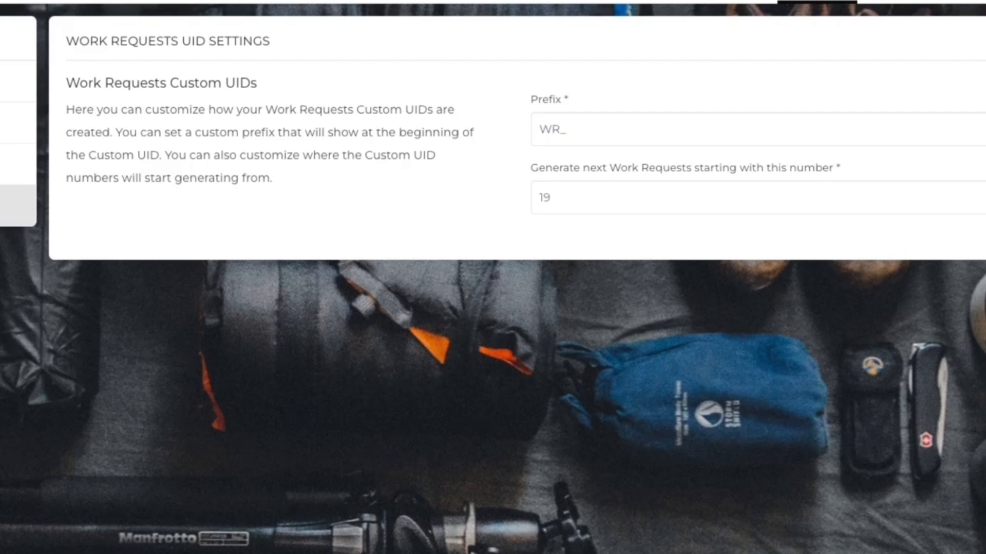
- Set the Projects custom UID prefix to 2025_PROJ_
{"action": "left_click", "coordinate": [5, 164]}
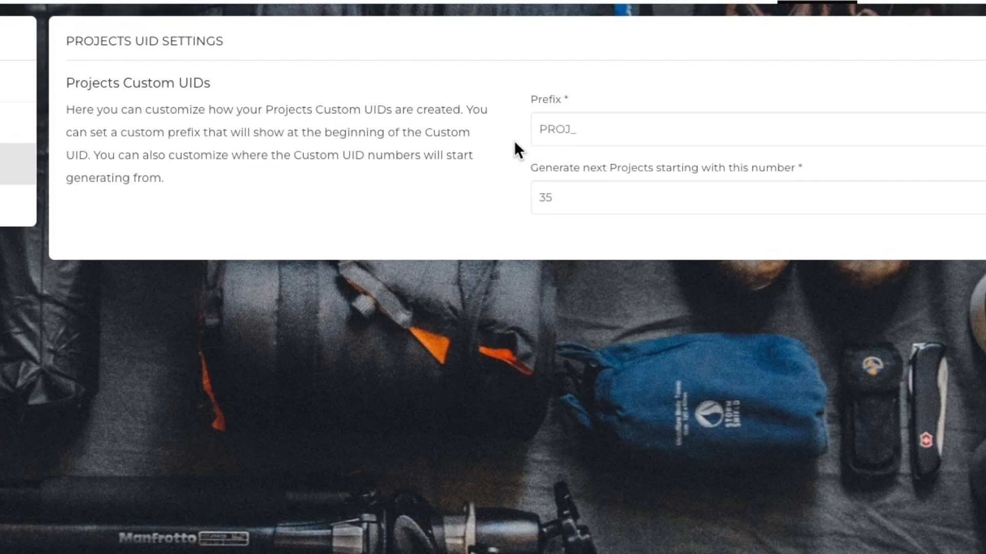
{"action": "left_click", "coordinate": [534, 133]}
{"action": "type", "text": "2025"}
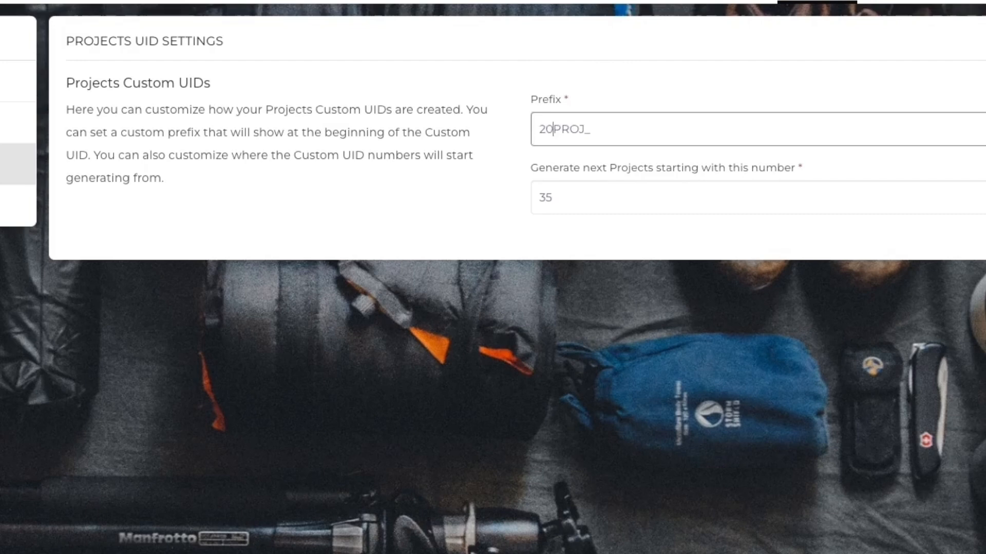
{"action": "type", "text": "_"}
{"action": "left_click", "coordinate": [461, 195]}
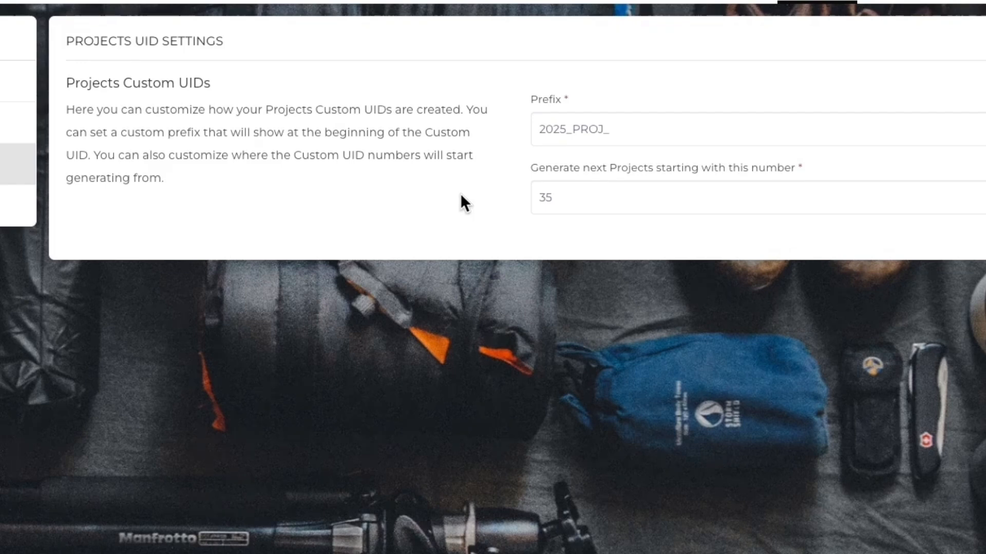
- Remove the year from the Projects custom UID prefix, restoring it to PROJ_
{"action": "left_click", "coordinate": [571, 129]}
{"action": "key", "text": "BackSpace"}
{"action": "key", "text": "BackSpace"}
{"action": "key", "text": "BackSpace"}
{"action": "key", "text": "BackSpace"}
{"action": "key", "text": "BackSpace"}
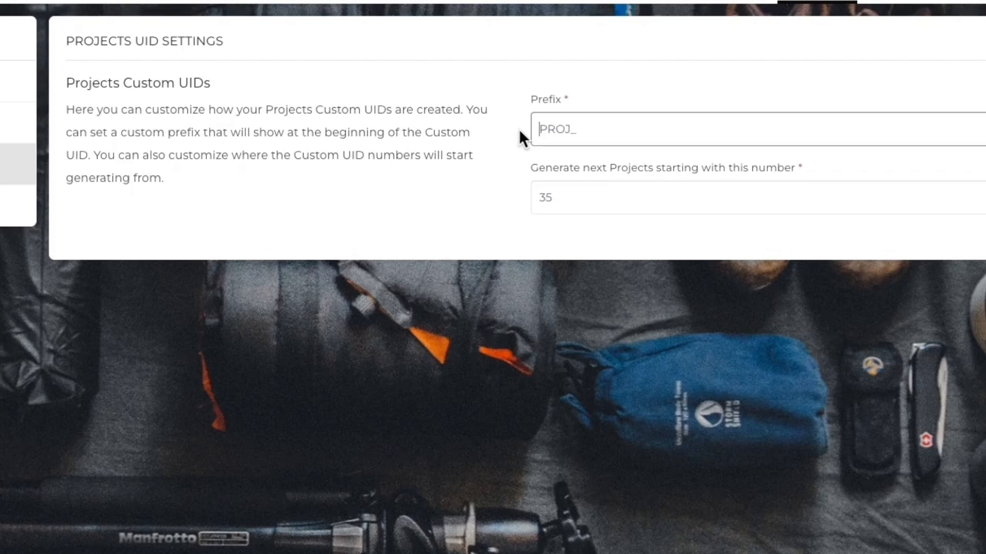
{"action": "left_click", "coordinate": [516, 127]}
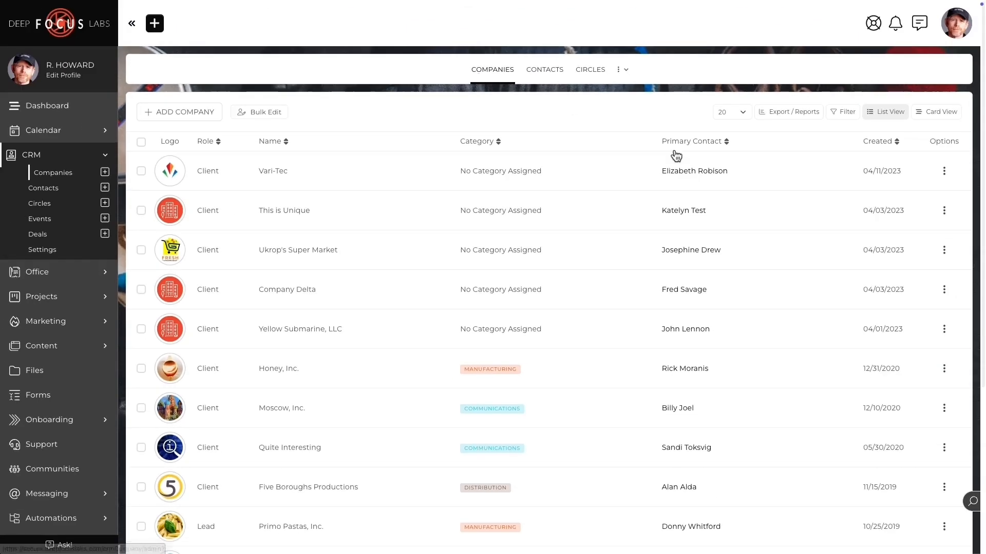
- Check the options available for the Vari-Tec company in the companies list and open its company dashboard
{"action": "left_click", "coordinate": [943, 171]}
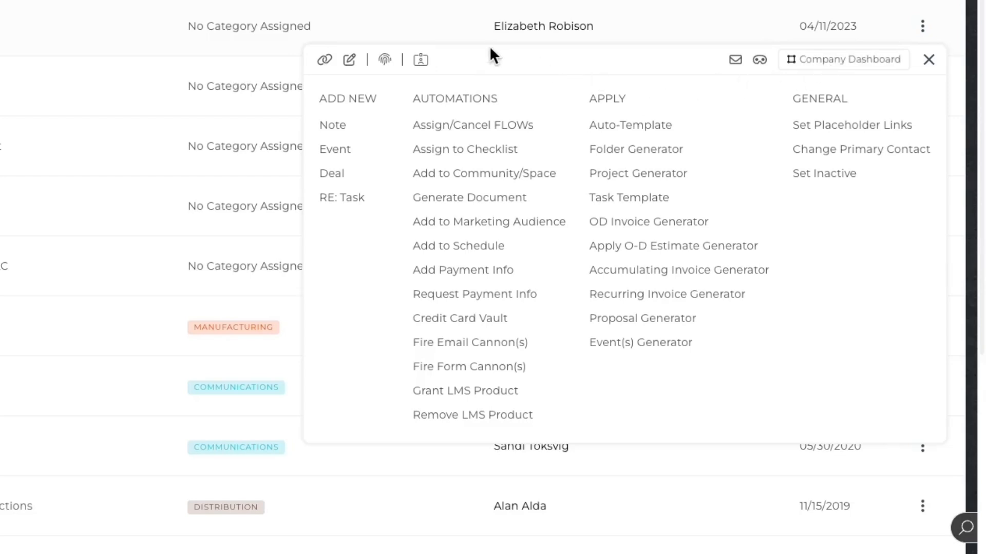
{"action": "left_click", "coordinate": [292, 26]}
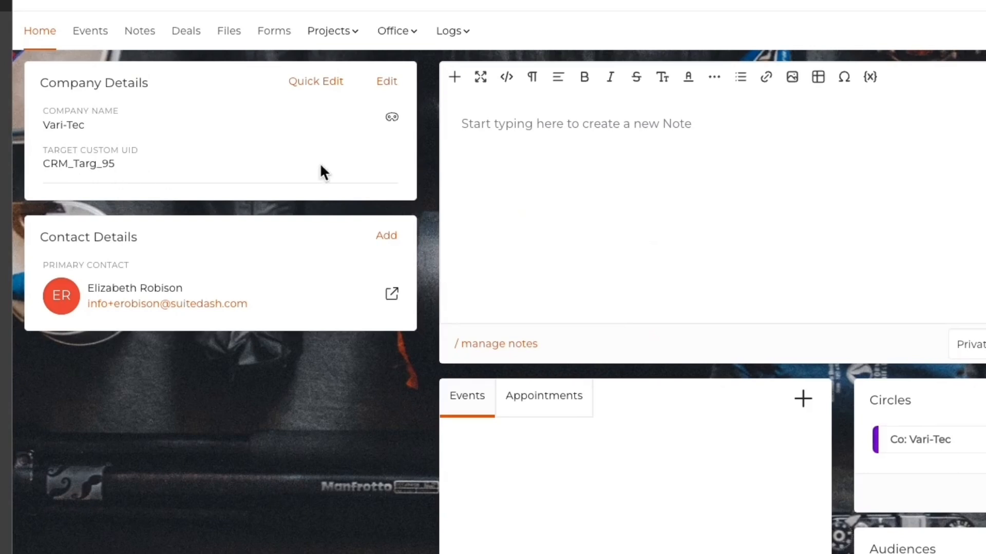
- Mark Copy Custom UID as a favorite in the company's Manage Profile actions and reorder it to the start of the favorites
{"action": "left_click", "coordinate": [983, 137]}
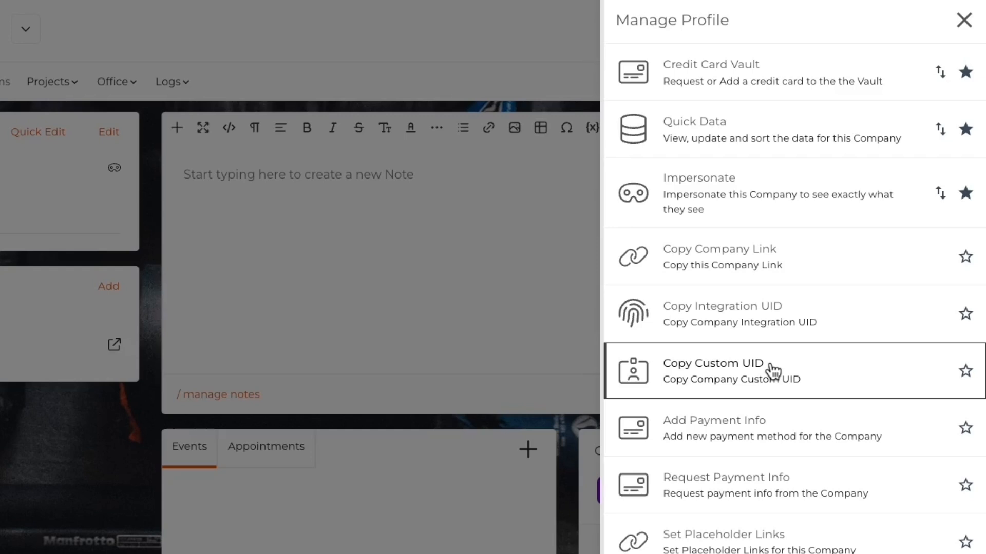
{"action": "left_click", "coordinate": [966, 371]}
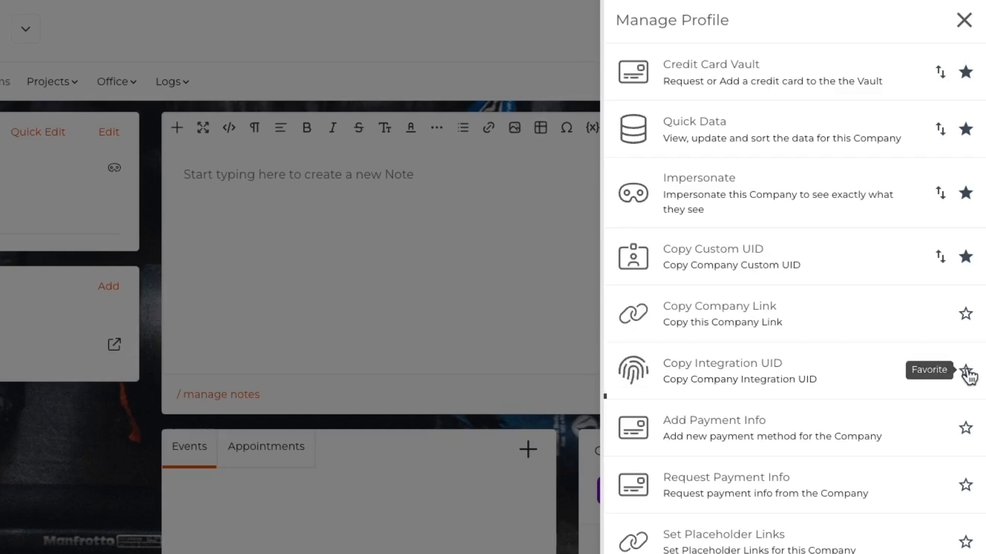
{"action": "left_click_drag", "start_coordinate": [943, 262], "coordinate": [738, 73]}
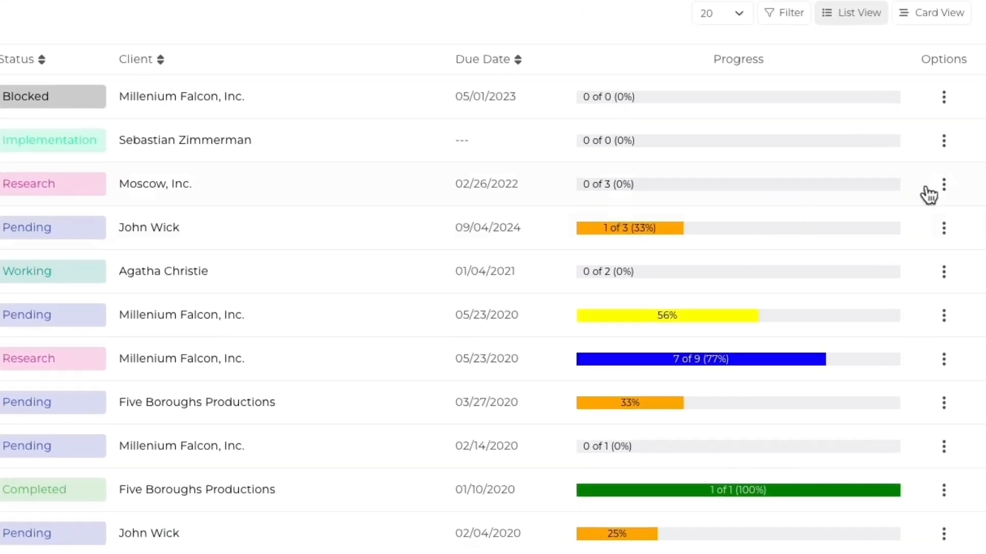
- Copy the custom UID of the Moscow, Inc. project from the projects list
{"action": "left_click", "coordinate": [941, 184]}
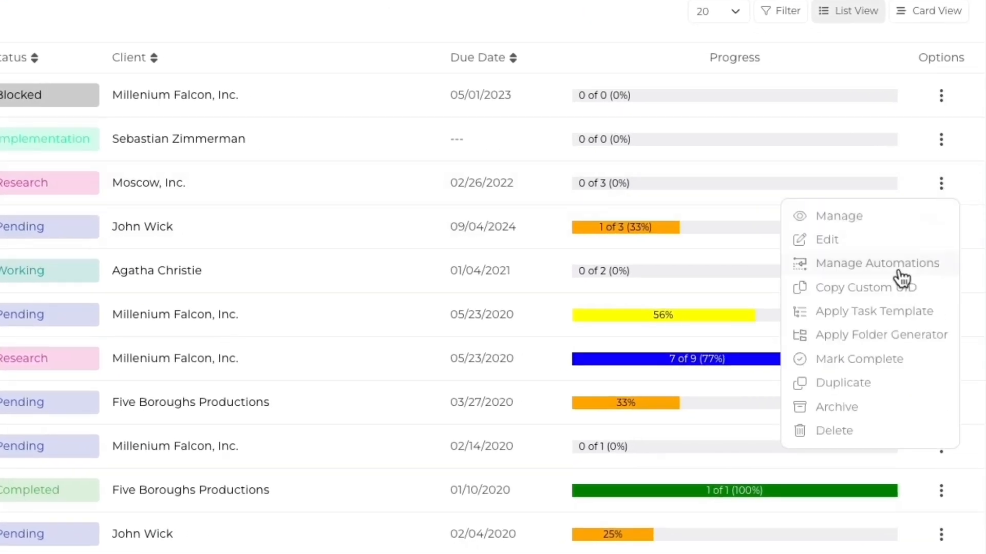
{"action": "left_click", "coordinate": [895, 289]}
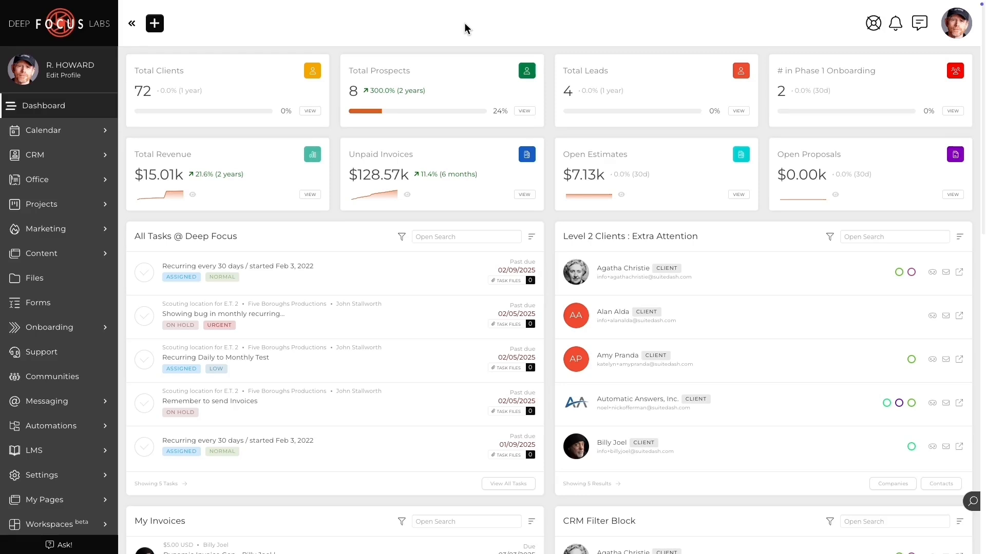
- Use Target Search to find PROJ_20 among Projects, then clear it and search all targets with the copied UID
{"action": "key", "text": "super+k"}
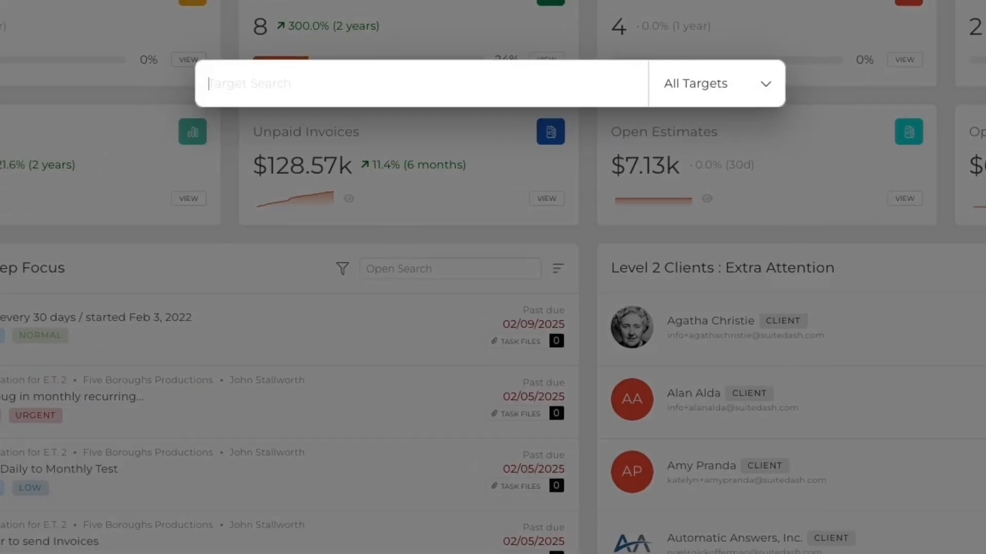
{"action": "left_click", "coordinate": [609, 130]}
{"action": "left_click", "coordinate": [695, 208]}
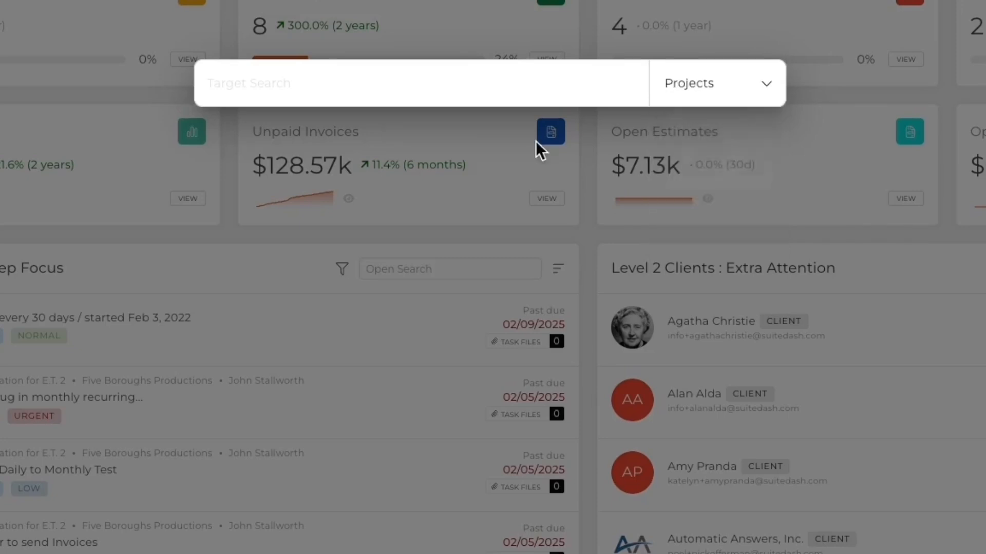
{"action": "type", "text": "PROJ_20"}
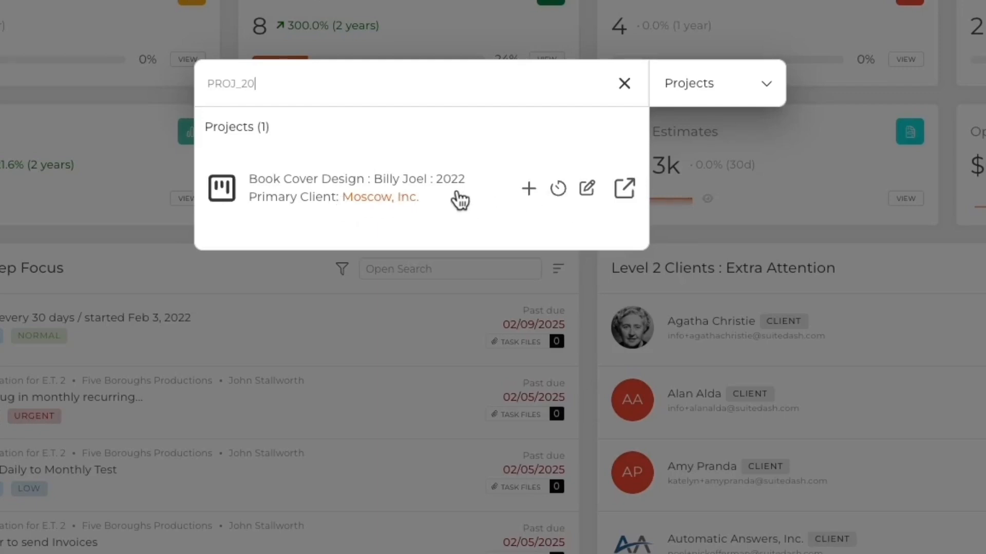
{"action": "left_click", "coordinate": [625, 84]}
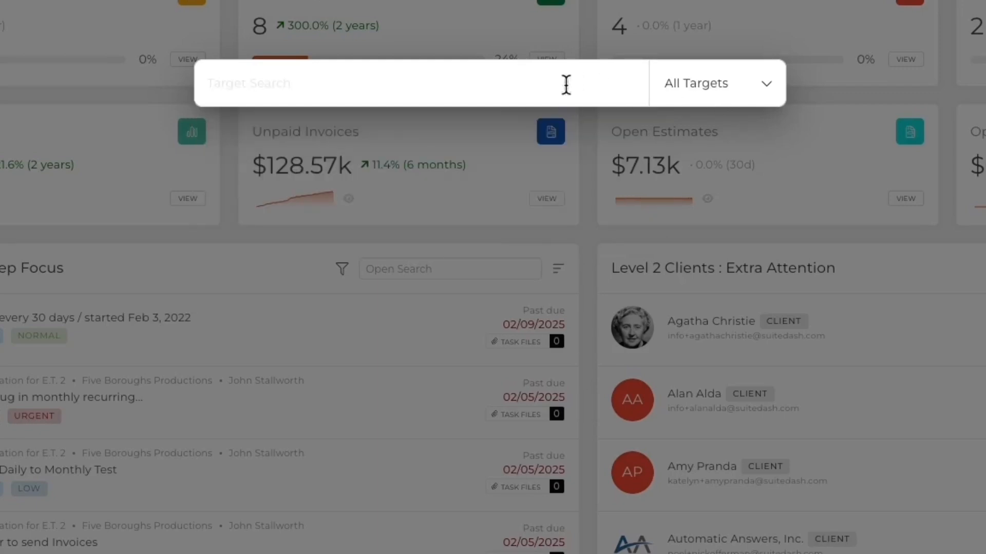
{"action": "key", "text": "ctrl+v"}
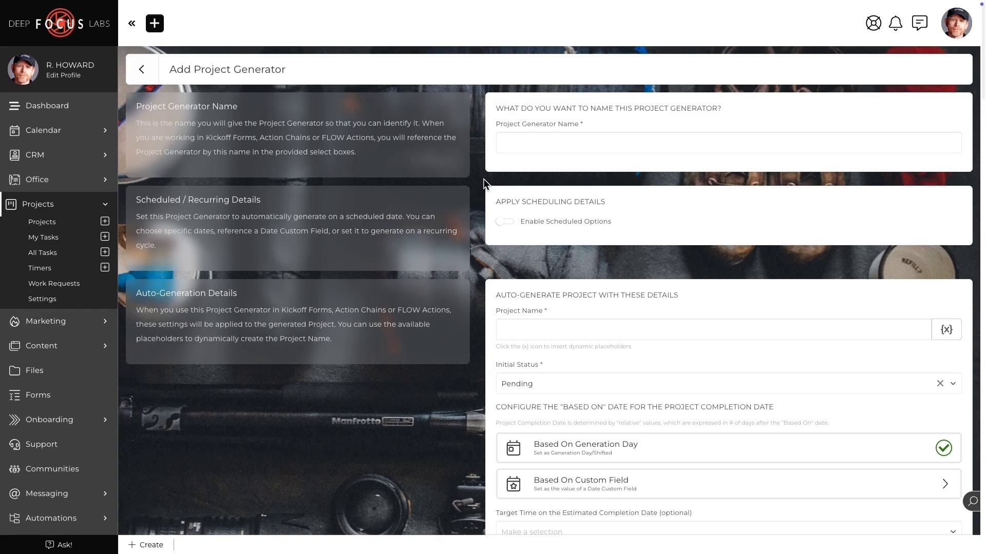
- Insert the projectCustomUID placeholder followed by a colon into the new project generator's Project Name
{"action": "left_click", "coordinate": [520, 324]}
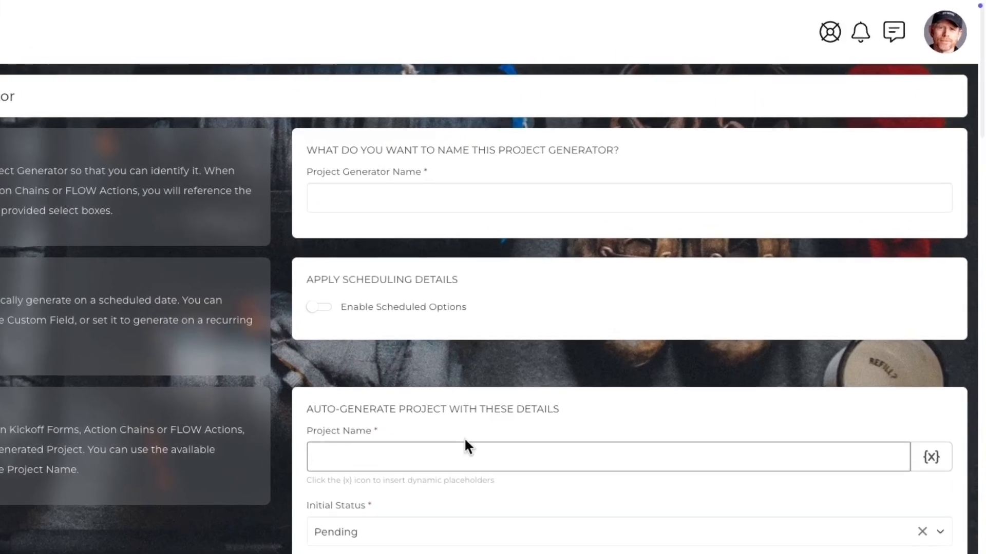
{"action": "left_click", "coordinate": [925, 460]}
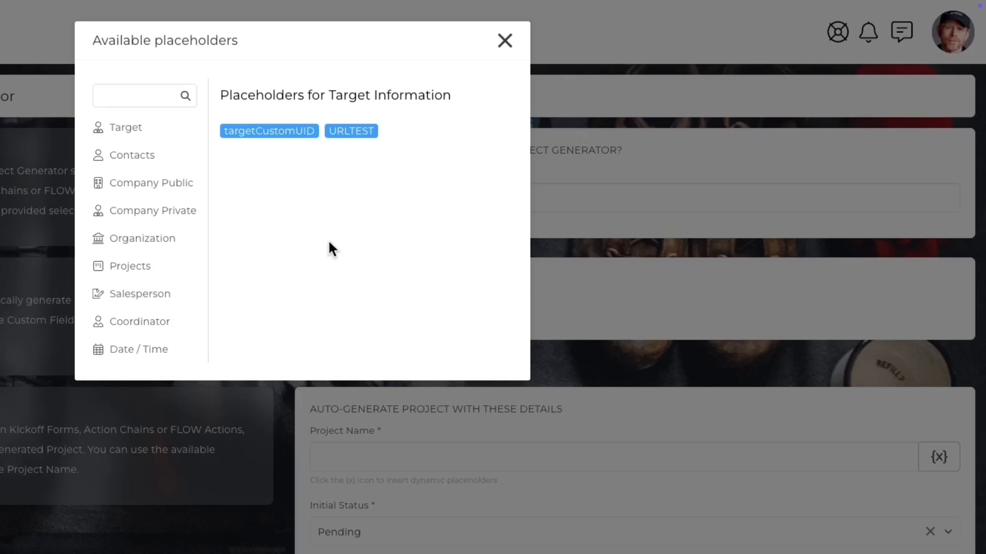
{"action": "left_click", "coordinate": [135, 265]}
{"action": "left_click", "coordinate": [284, 132]}
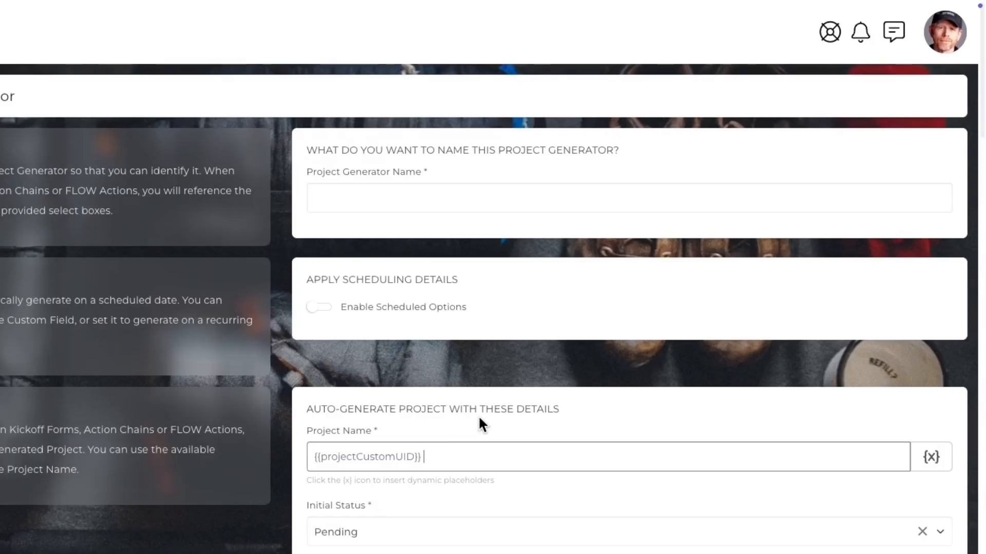
{"action": "type", "text": ":"}
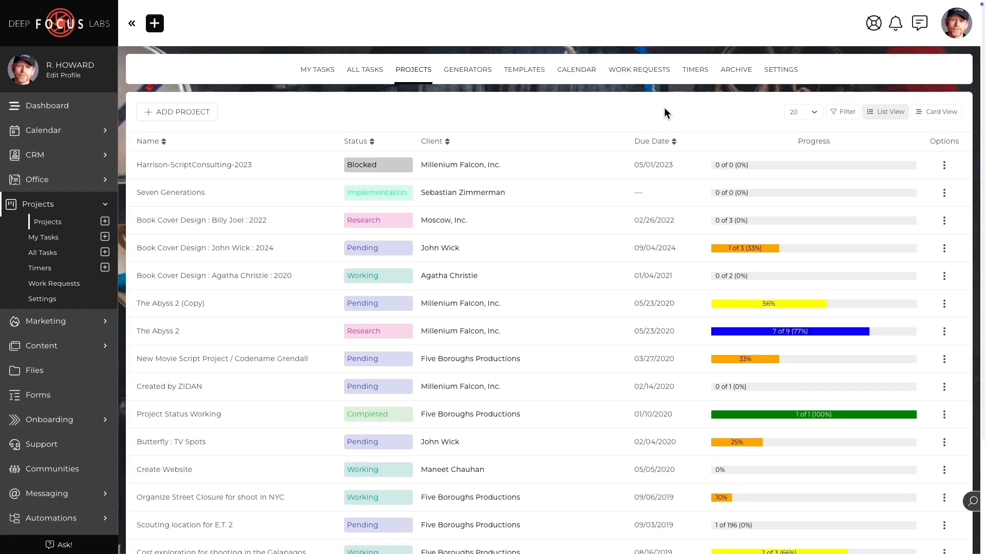
- Filter the projects list by the custom UID PROJ_20
{"action": "left_click", "coordinate": [842, 111]}
{"action": "left_click", "coordinate": [487, 223]}
{"action": "type", "text": "PROJ_20"}
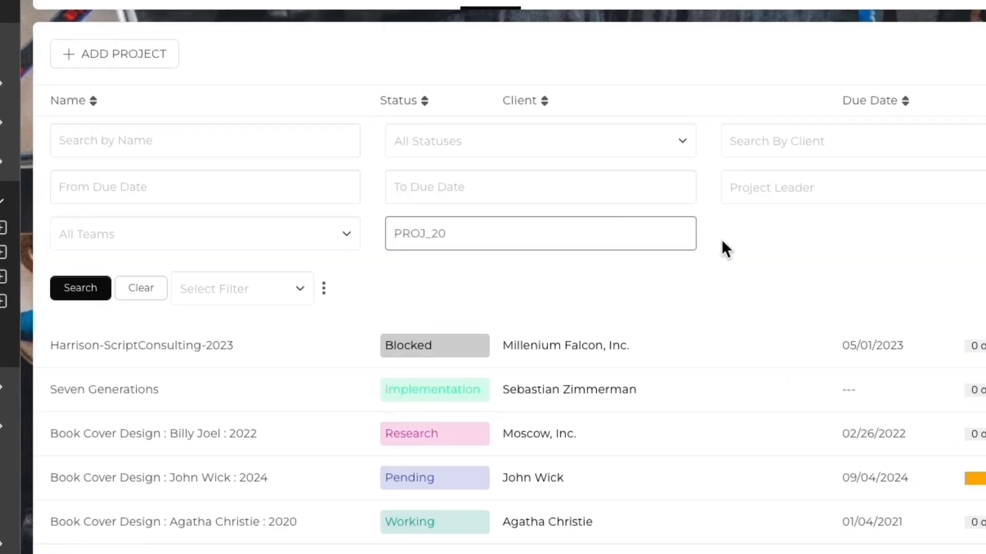
{"action": "left_click", "coordinate": [60, 287]}
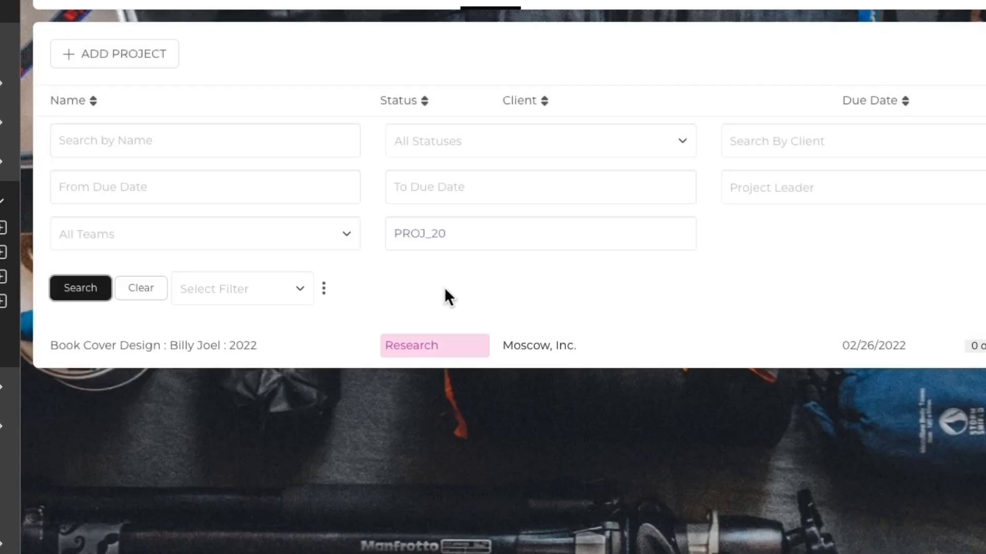